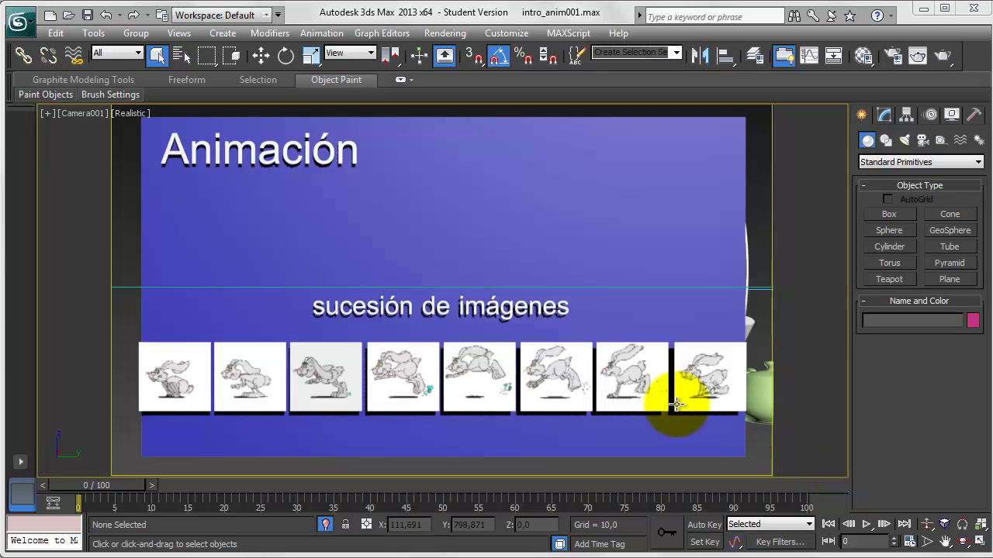
# Step: Scrub the time slider forward to the 'Key Frame / interpolación' slide with the green teapot
pyautogui.moveTo(128, 486); pyautogui.dragTo(302, 494)
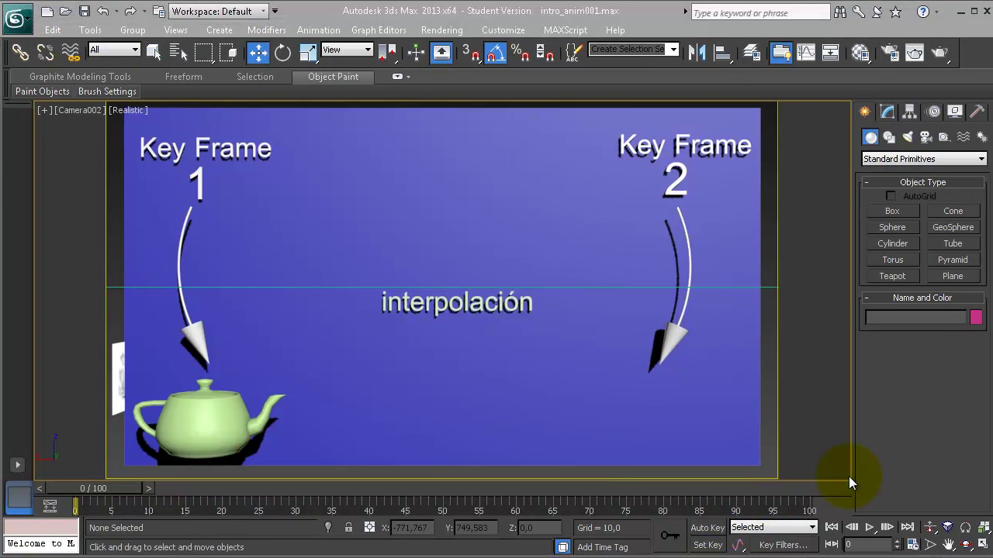
# Step: Select Teapot001 in the Camera002 viewport
pyautogui.click(206, 411)
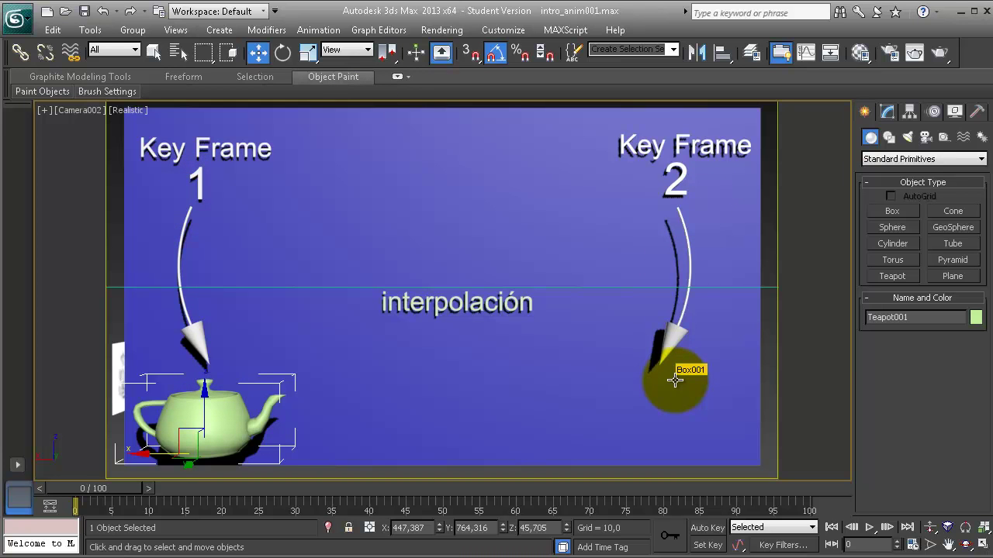
# Step: With Auto Key on, move the teapot right under the Key Frame 2 arrow at frame 30, then compare start and end poses
pyautogui.click(700, 531)
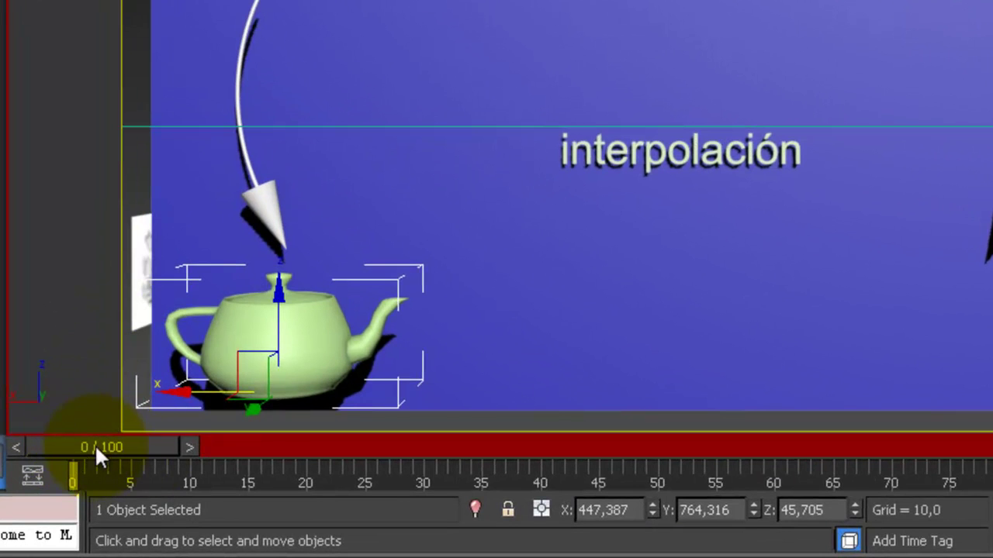
pyautogui.moveTo(103, 453); pyautogui.dragTo(436, 487)
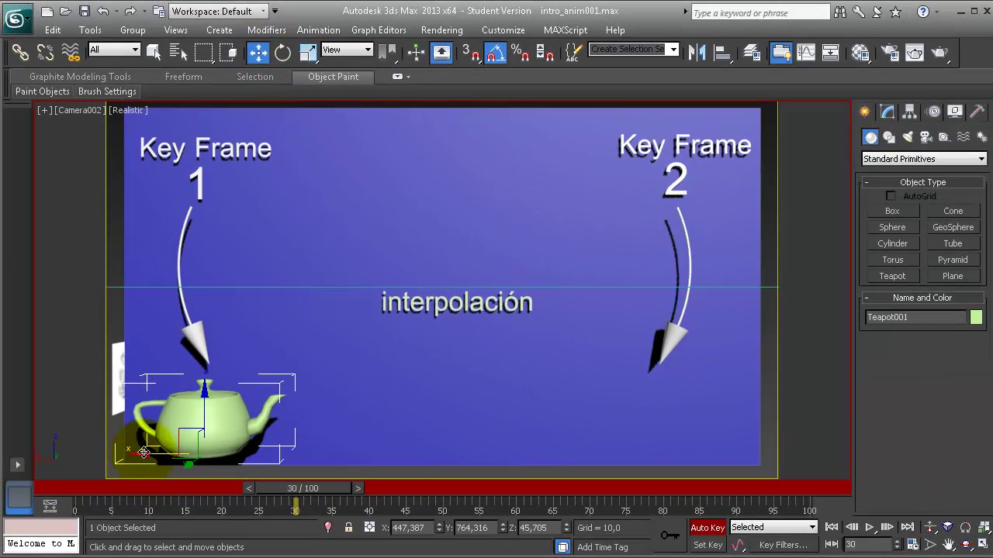
pyautogui.moveTo(146, 450); pyautogui.dragTo(611, 477)
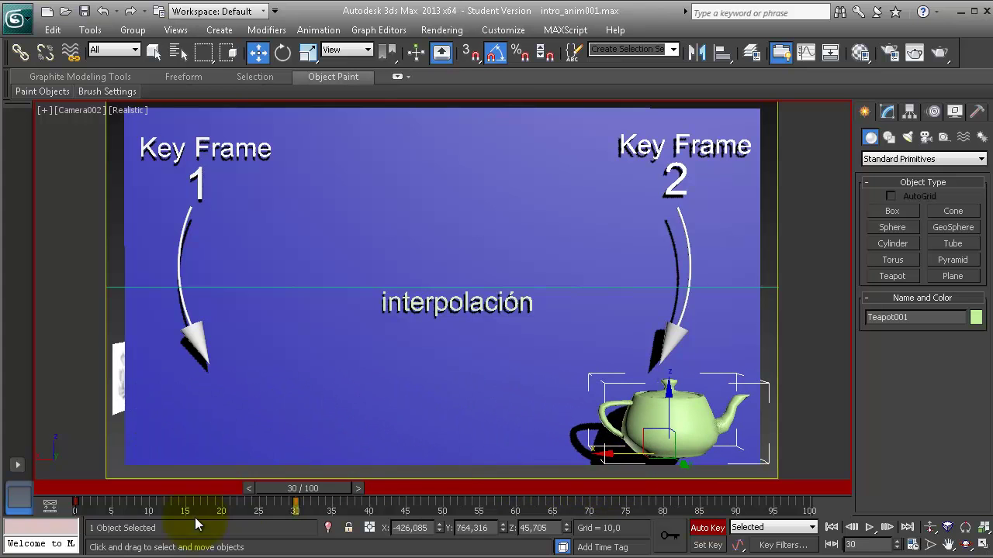
pyautogui.moveTo(320, 489)
pyautogui.mouseDown()
pyautogui.moveTo(104, 480)
pyautogui.moveTo(295, 490)
pyautogui.mouseUp()
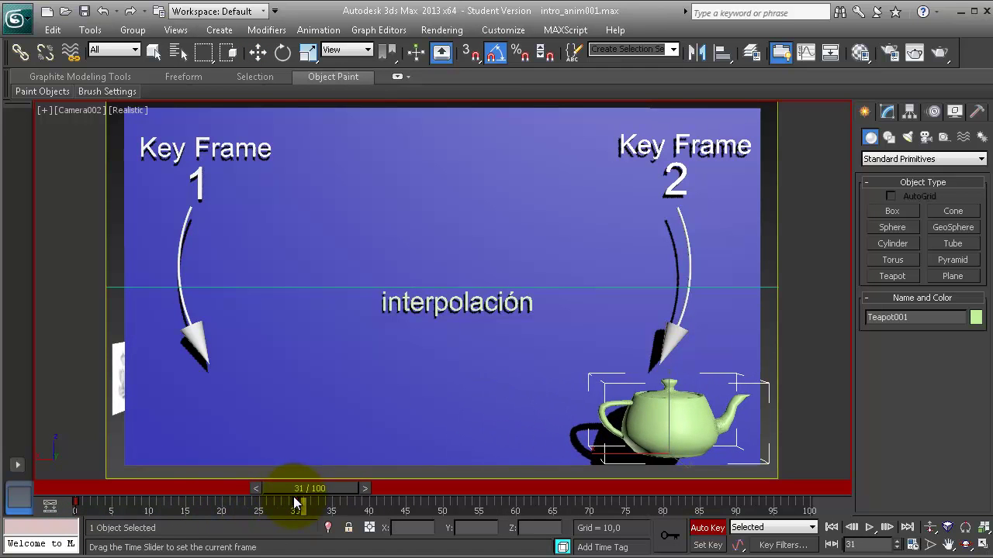
pyautogui.moveTo(294, 504); pyautogui.dragTo(296, 503)
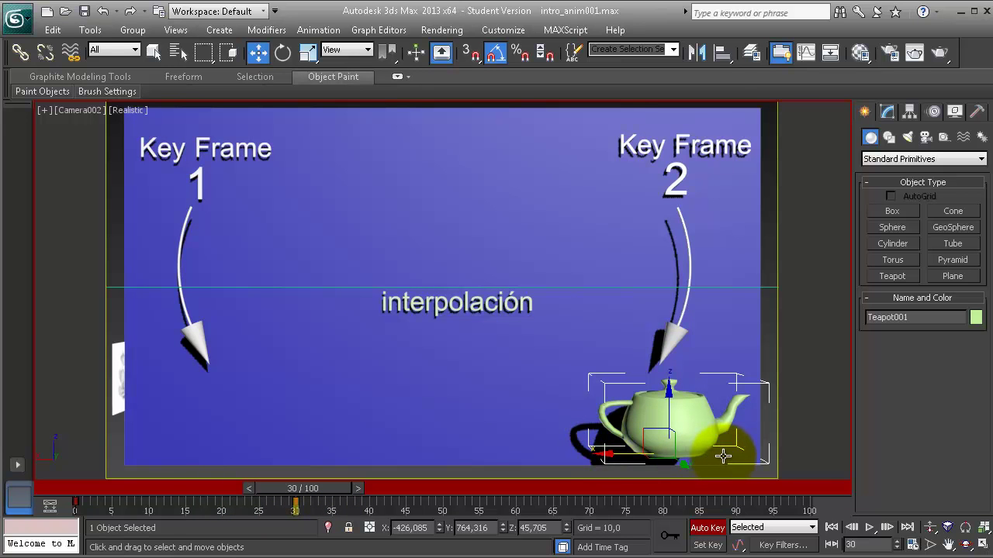
# Step: Preview the teapot's in-between pose, then play the slide and stop playback
pyautogui.moveTo(334, 488)
pyautogui.mouseDown()
pyautogui.moveTo(180, 481)
pyautogui.moveTo(134, 464)
pyautogui.moveTo(315, 489)
pyautogui.moveTo(227, 482)
pyautogui.moveTo(131, 496)
pyautogui.mouseUp()
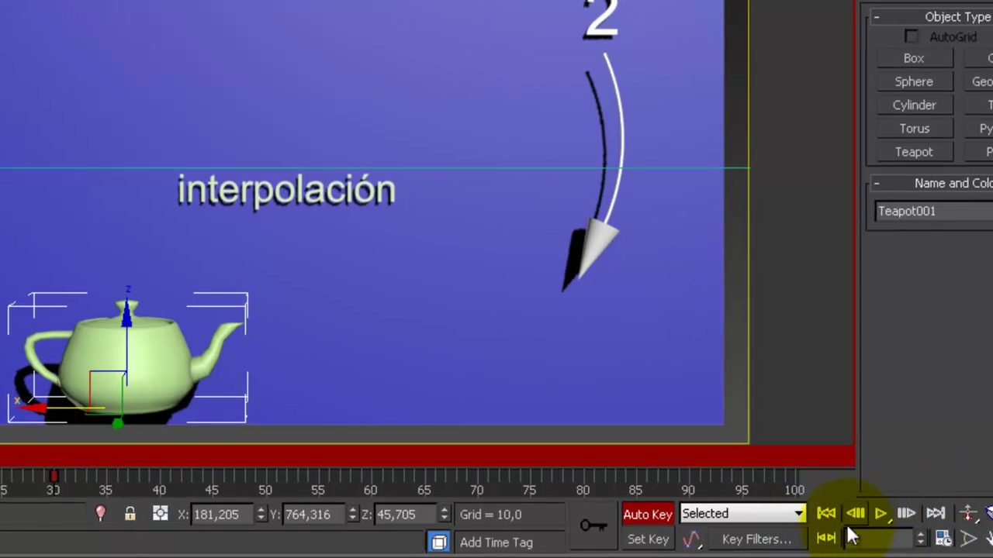
pyautogui.write('11')
pyautogui.click(880, 512)
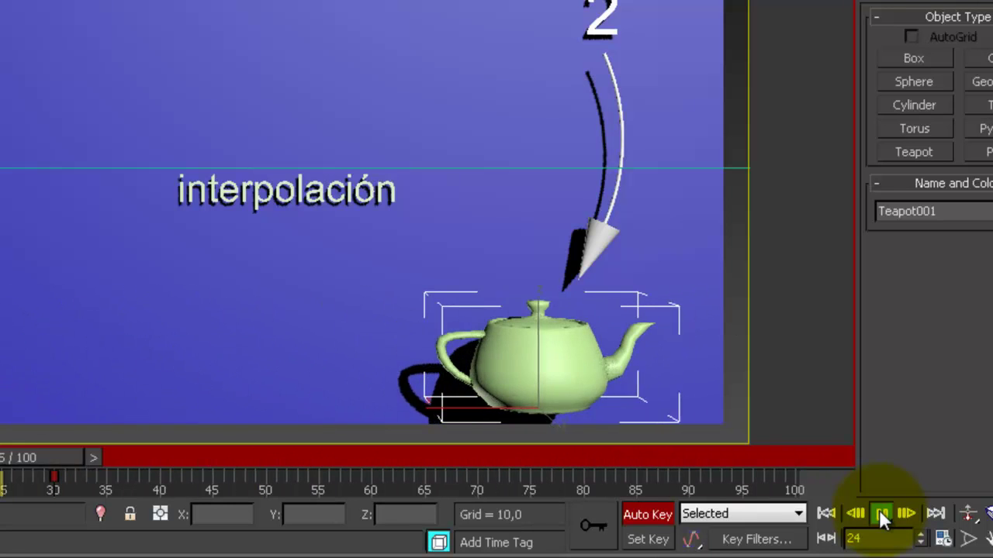
pyautogui.click(858, 513)
# Step: Step backward frame by frame through the slide, then jump to frame 0
pyautogui.click(856, 514)
pyautogui.click(856, 513)
pyautogui.click(856, 513)
pyautogui.click(856, 514)
pyautogui.click(856, 514)
pyautogui.click(856, 513)
pyautogui.click(856, 513)
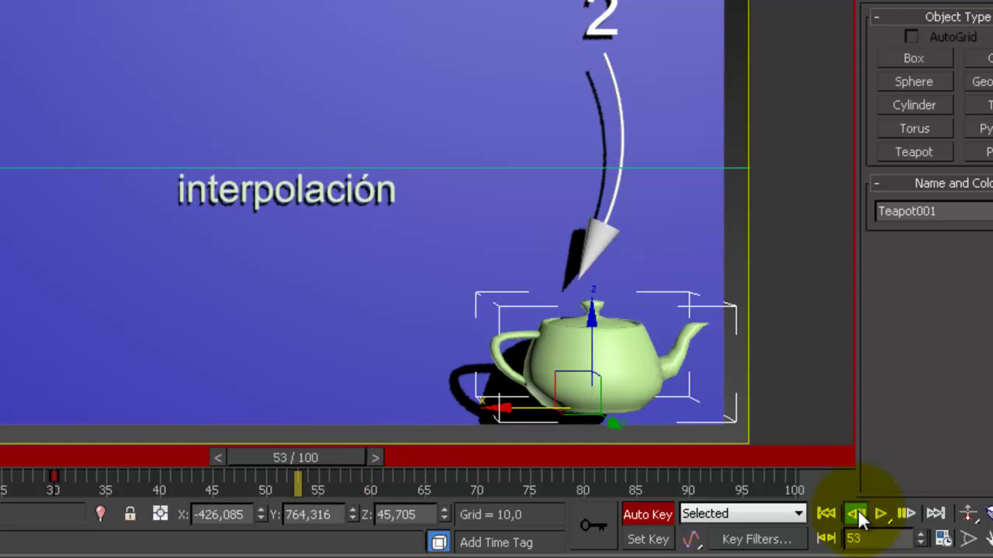
pyautogui.click(856, 513)
pyautogui.click(854, 527)
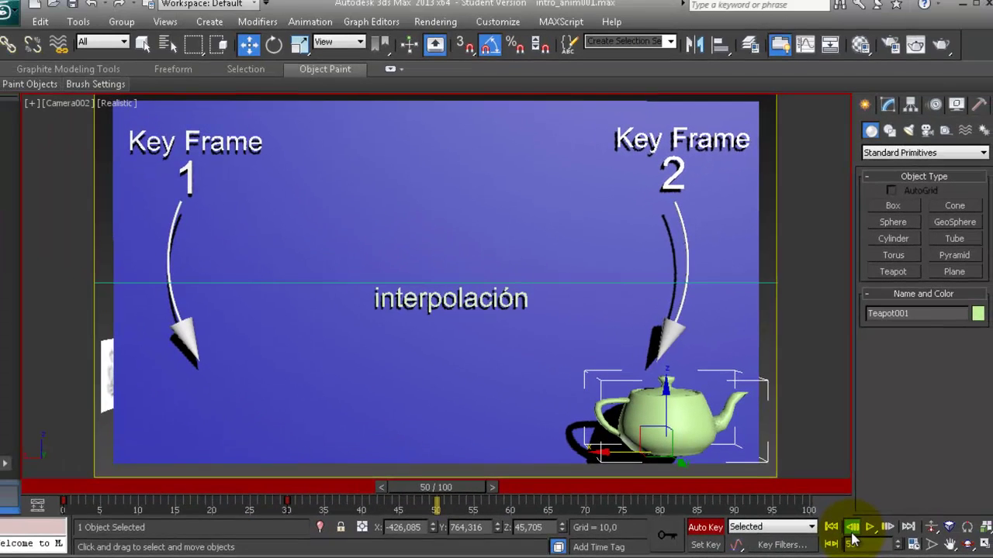
pyautogui.click(854, 528)
pyautogui.click(854, 527)
pyautogui.click(854, 527)
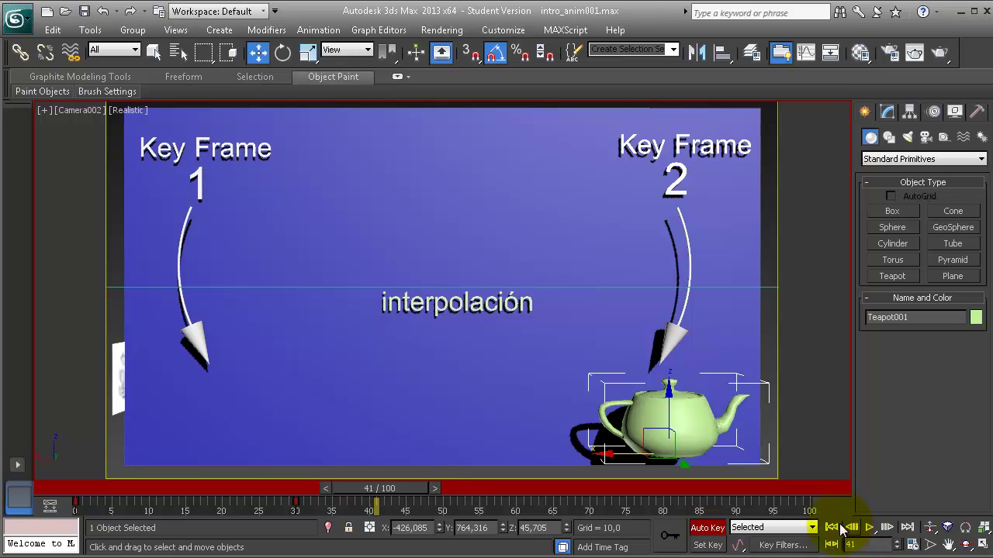
pyautogui.click(831, 529)
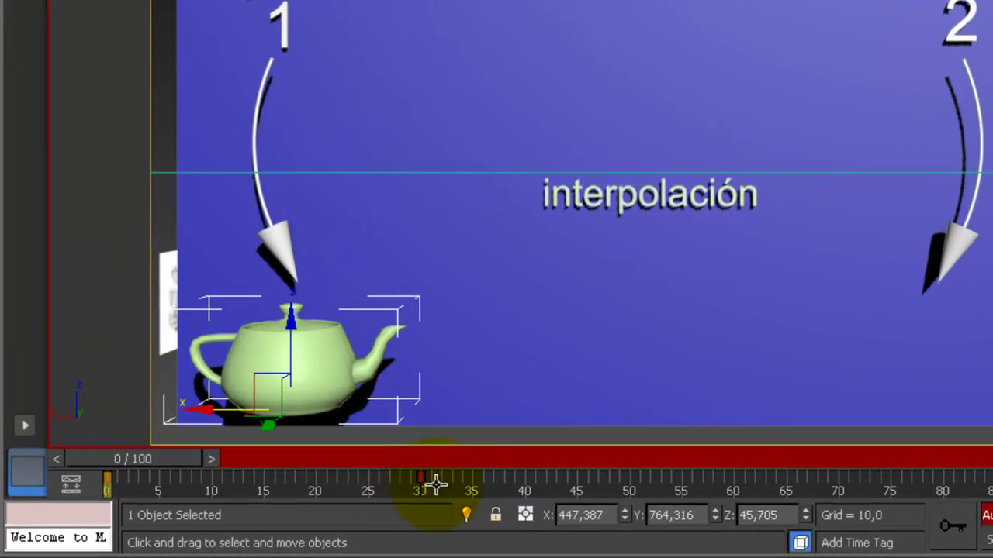
# Step: Drag the teapot's ending key on the trackbar from frame 30 to an earlier frame, about 15
pyautogui.click(421, 477)
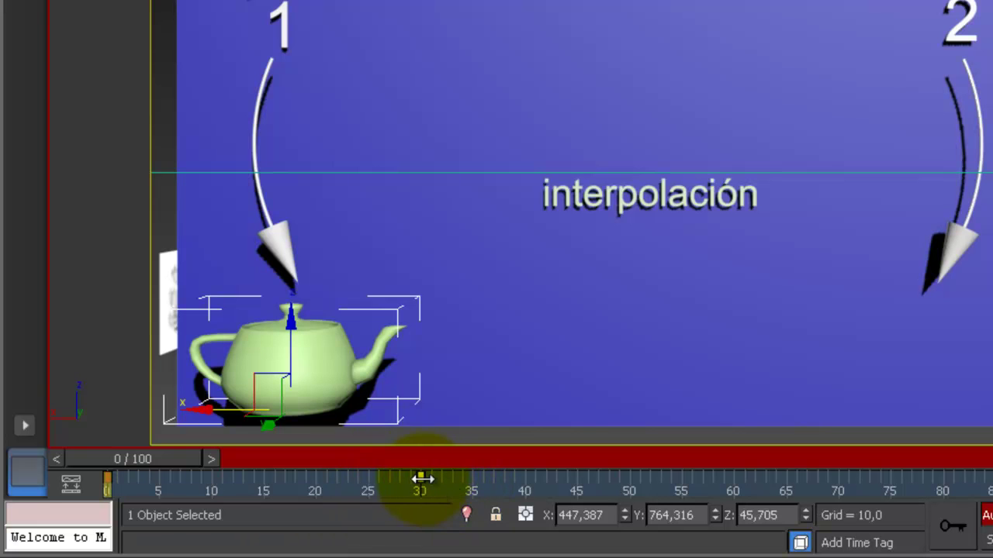
pyautogui.moveTo(420, 478); pyautogui.dragTo(264, 475)
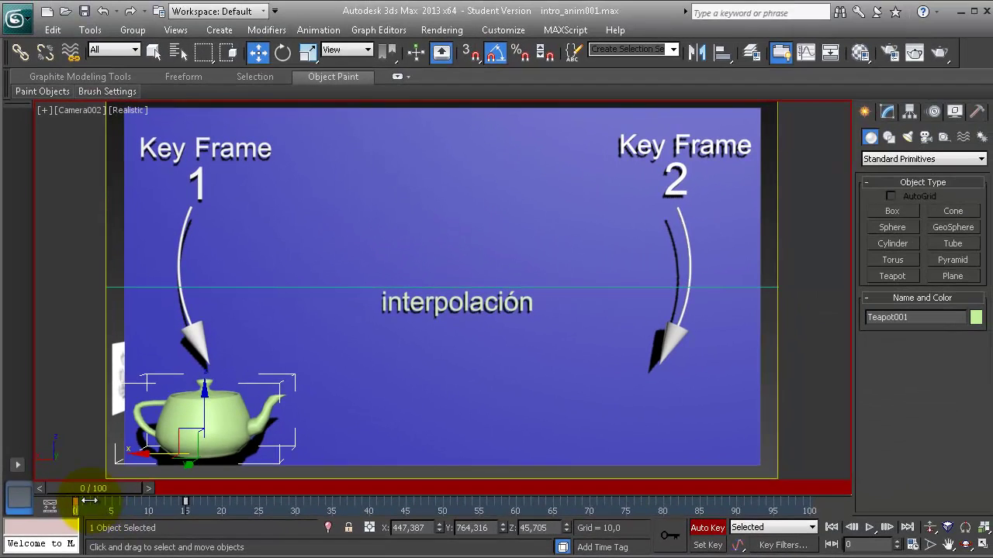
# Step: Play the quicker slide, drag the ending key out to about frame 95, replay it, and return to frame 0
pyautogui.click(869, 528)
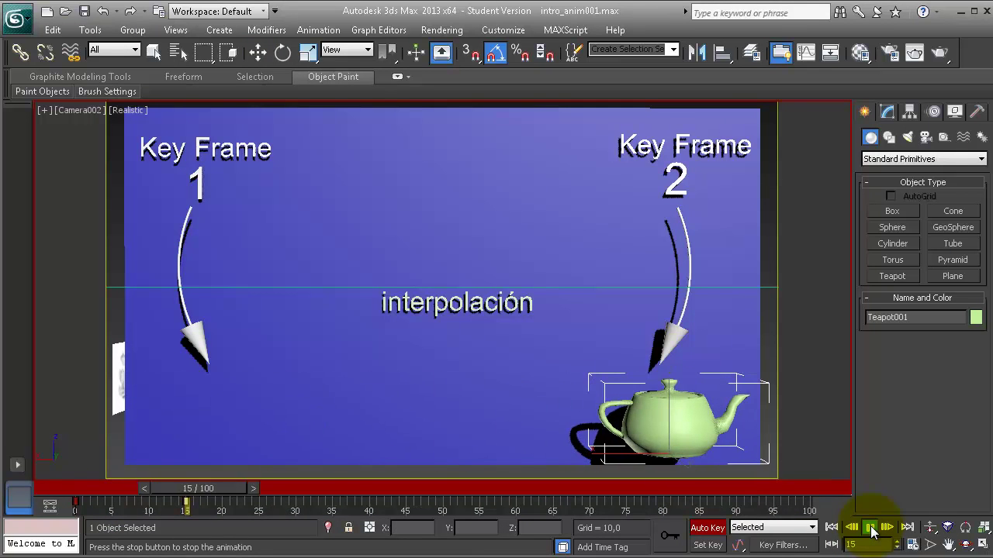
pyautogui.click(869, 527)
pyautogui.moveTo(185, 502); pyautogui.dragTo(772, 509)
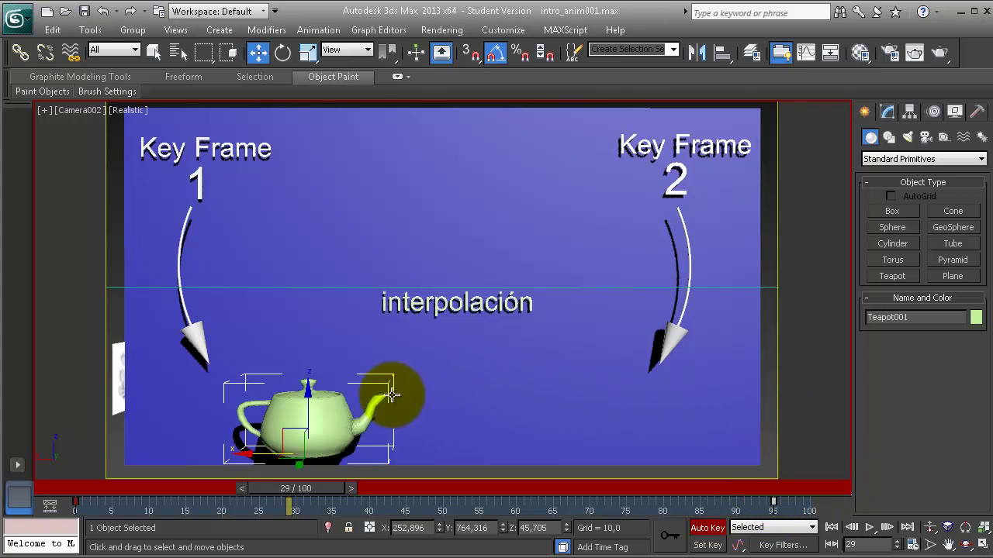
pyautogui.click(869, 527)
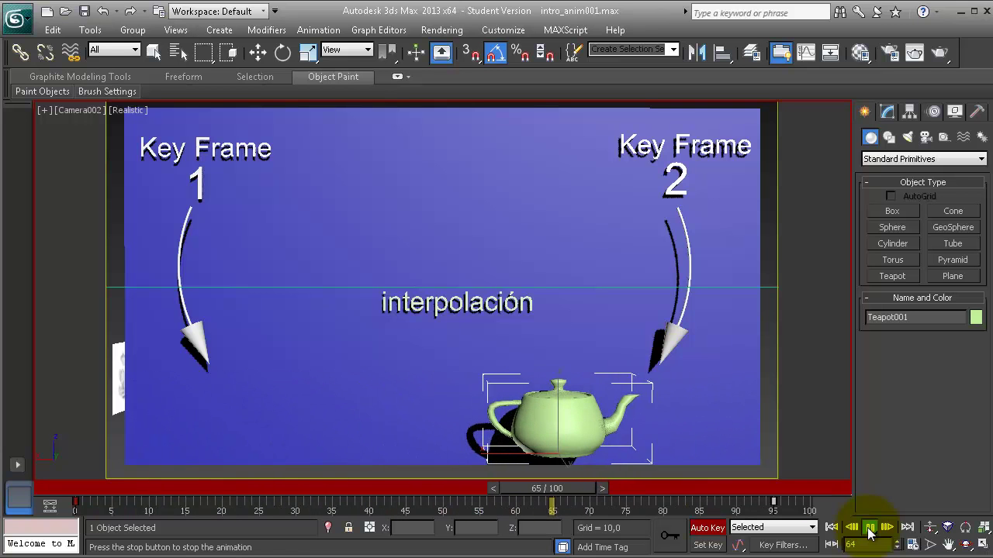
pyautogui.click(869, 527)
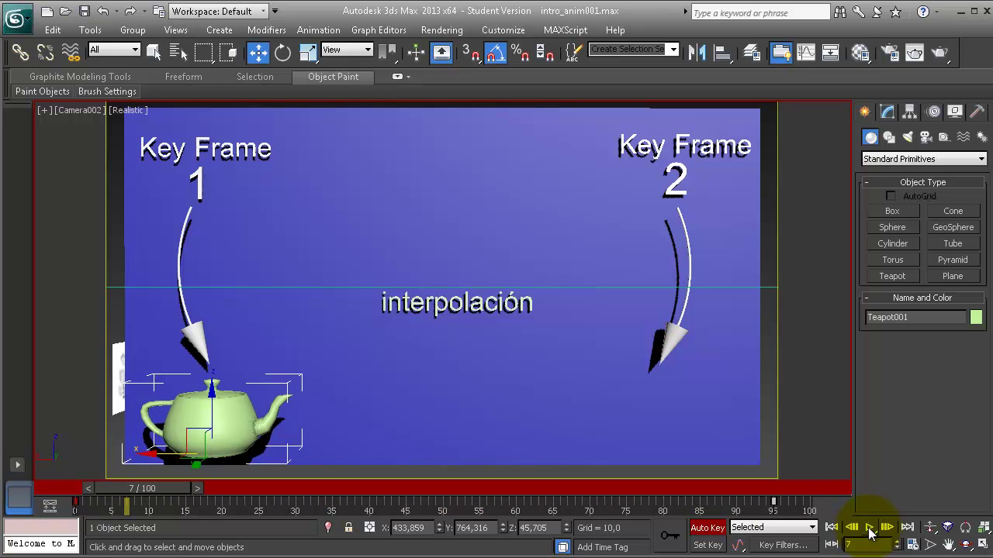
pyautogui.moveTo(190, 489); pyautogui.dragTo(139, 490)
pyautogui.press('w')
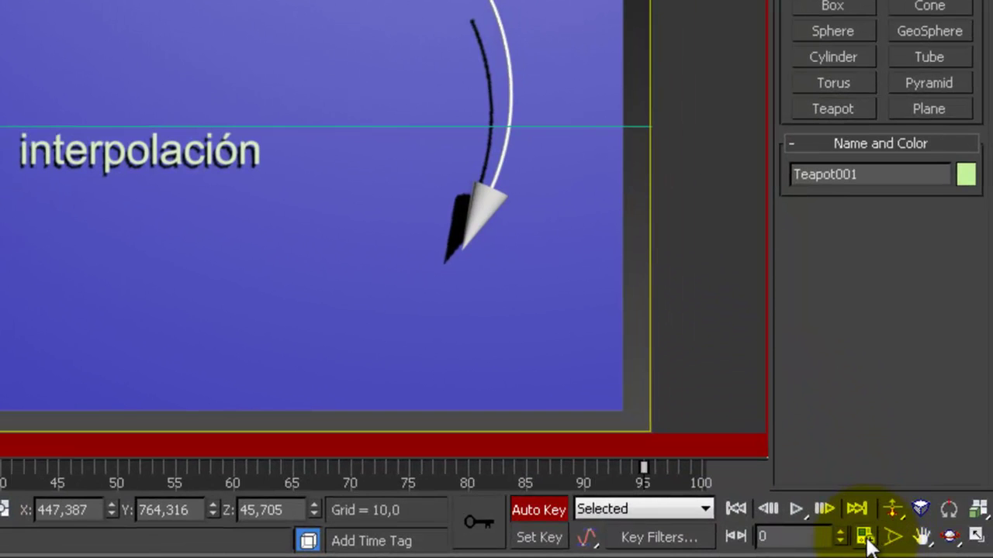
pyautogui.click(863, 537)
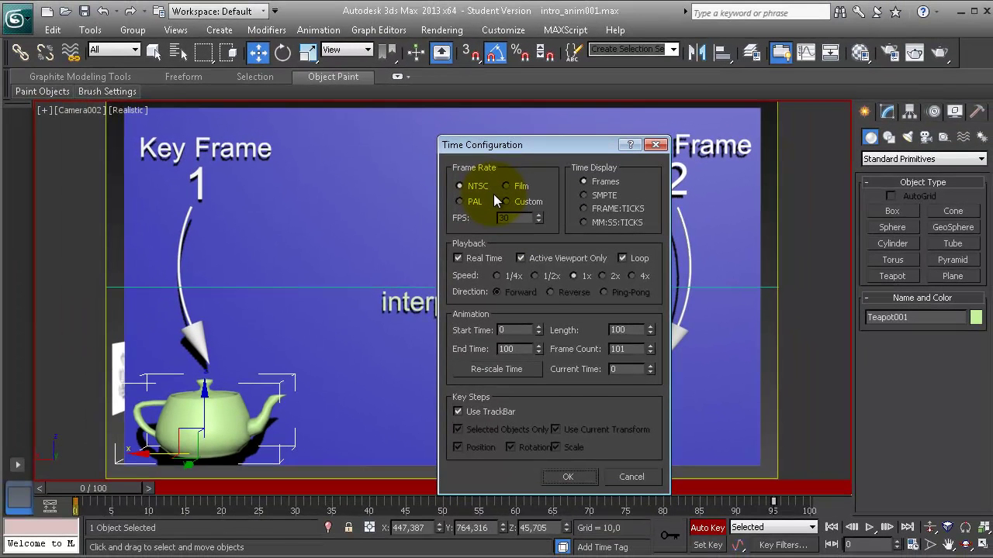
pyautogui.click(570, 477)
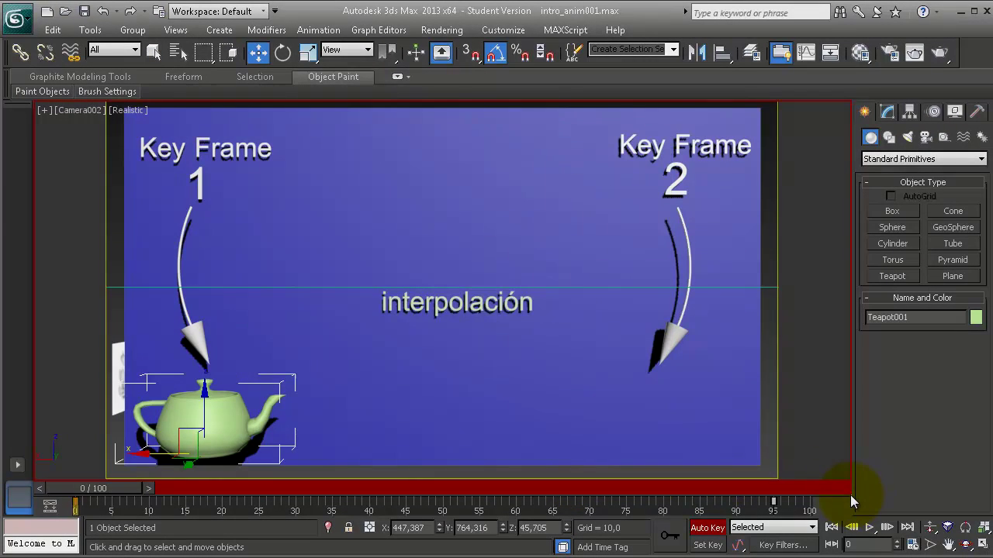